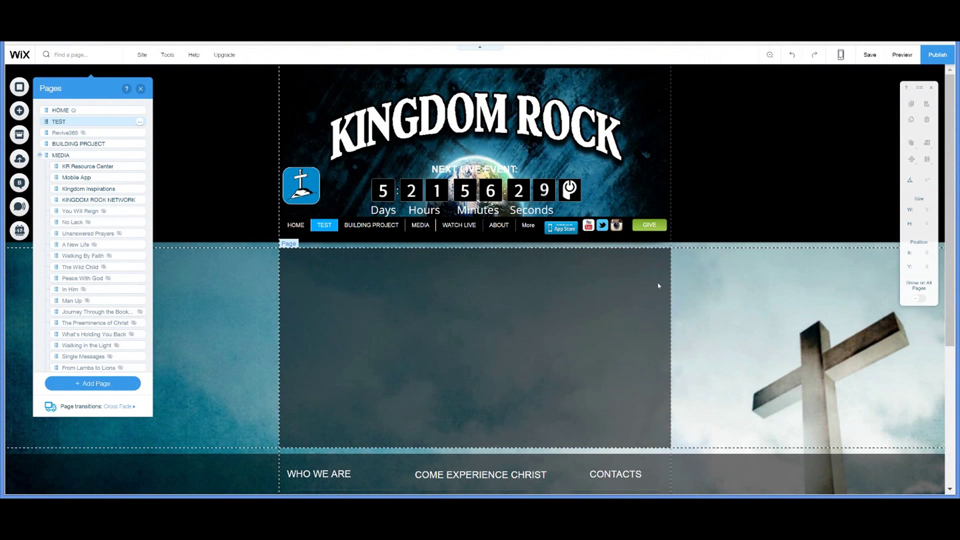
Open Share > Embed under the Revive 365 video to get its 560×315 iframe code.
{"action": "scroll", "coordinate": [707, 286], "scroll_direction": "down", "scroll_amount": 1}
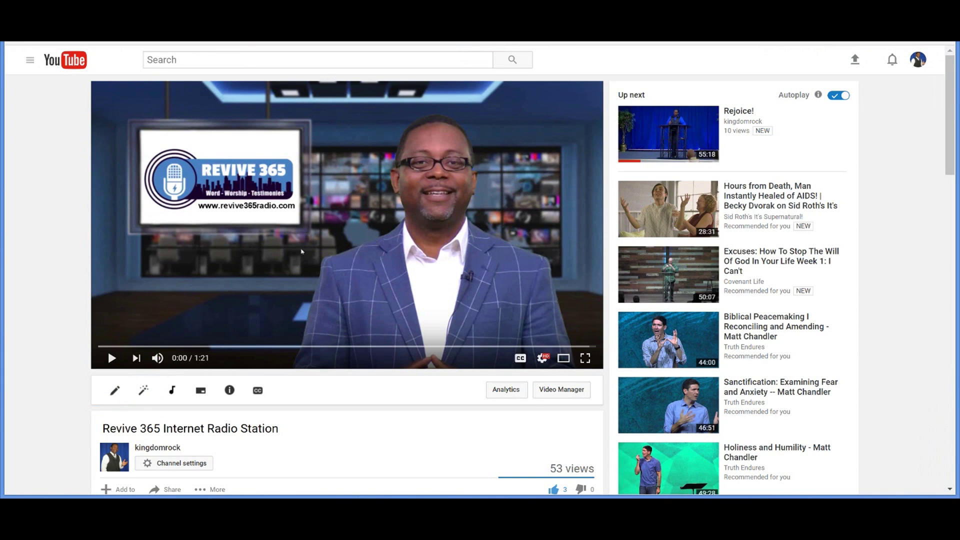
{"action": "scroll", "coordinate": [302, 251], "scroll_direction": "down", "scroll_amount": 1}
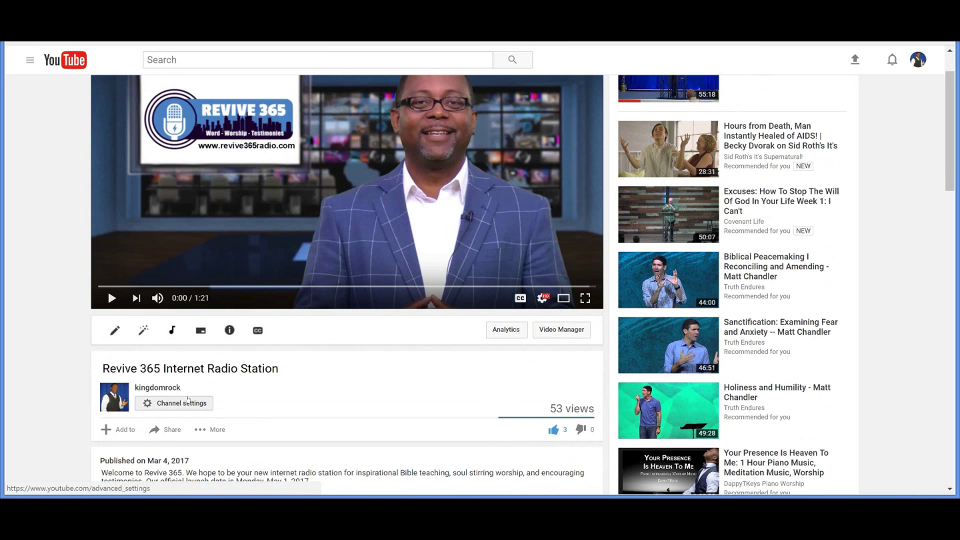
{"action": "scroll", "coordinate": [262, 335], "scroll_direction": "down", "scroll_amount": 1}
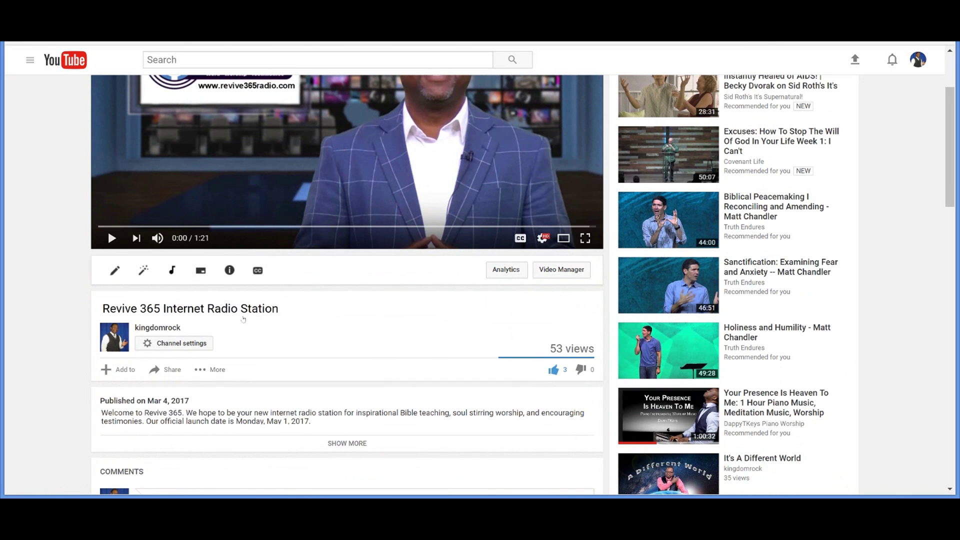
{"action": "scroll", "coordinate": [225, 328], "scroll_direction": "down", "scroll_amount": 2}
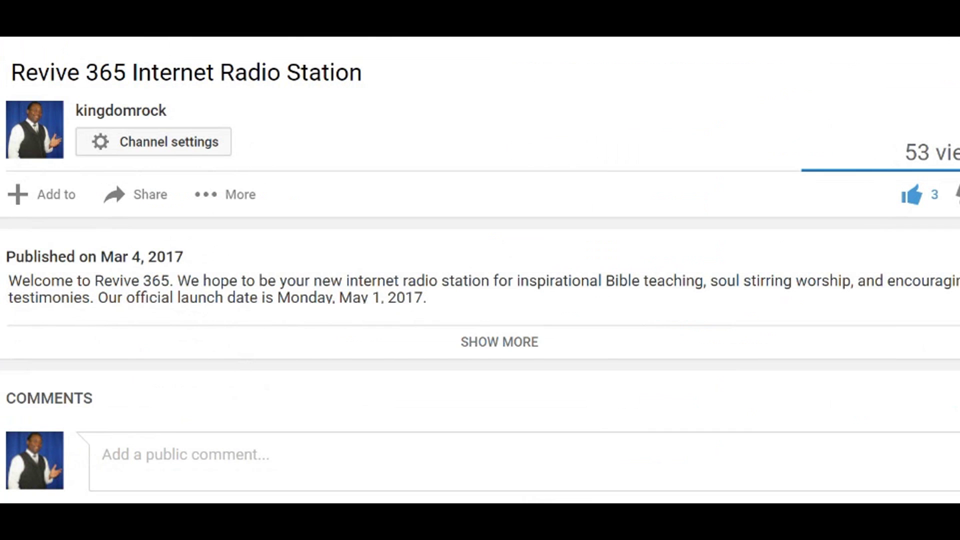
{"action": "left_click", "coordinate": [145, 199]}
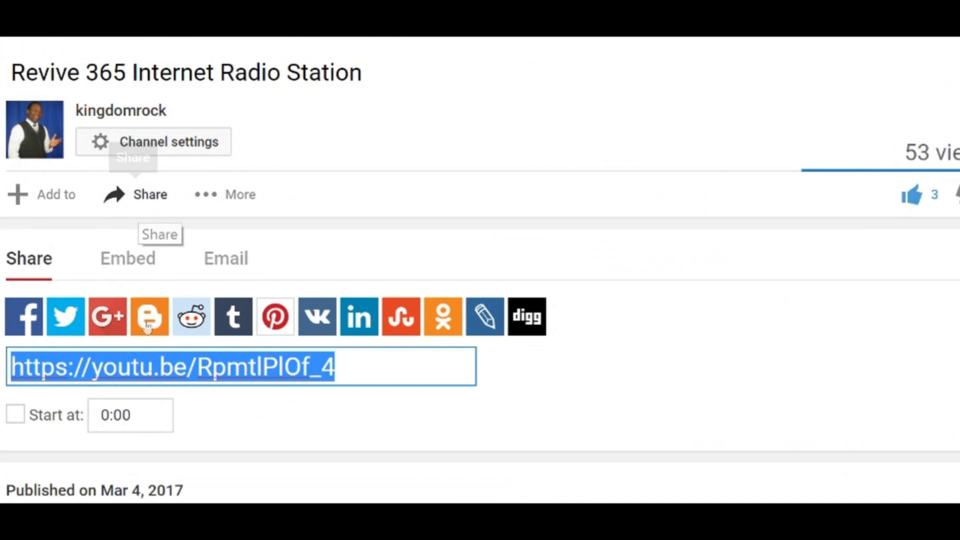
{"action": "left_click", "coordinate": [143, 265]}
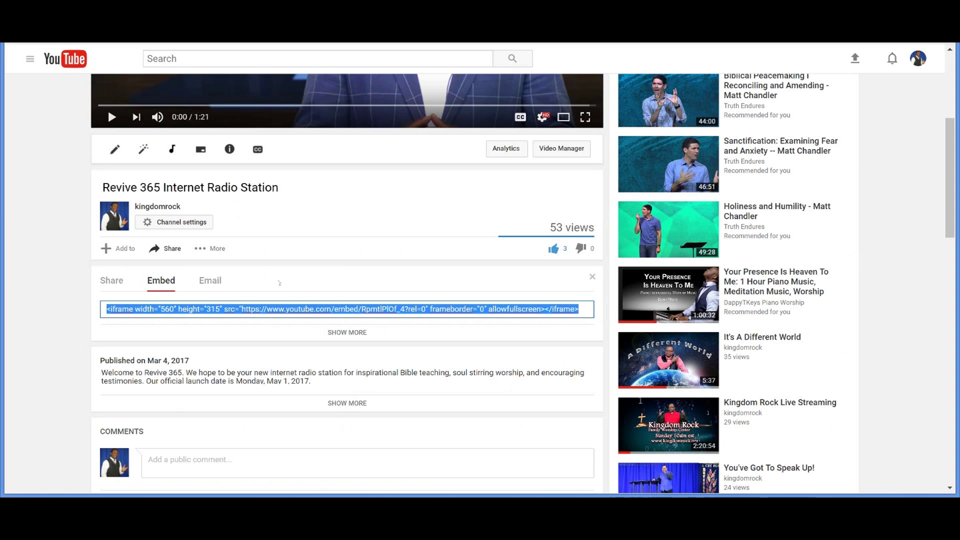
{"action": "scroll", "coordinate": [350, 280], "scroll_direction": "up", "scroll_amount": 3}
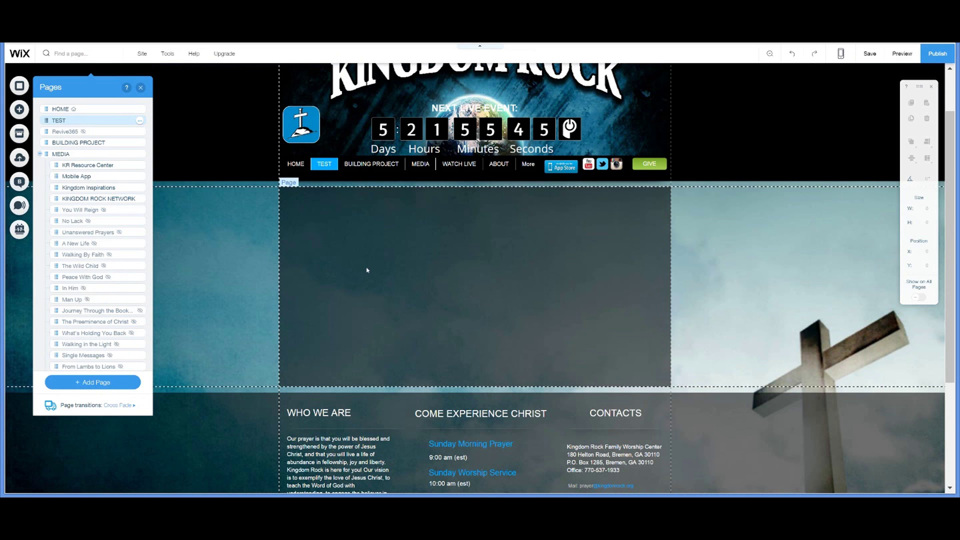
Add an Embed a Site HTML element from Add > More to the TEST page strip.
{"action": "left_click", "coordinate": [17, 136]}
{"action": "left_click", "coordinate": [72, 214]}
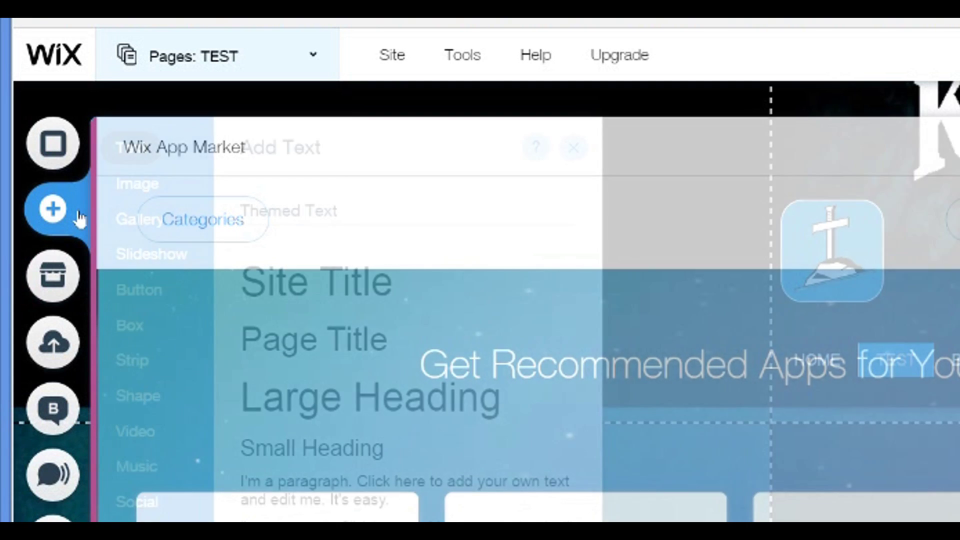
{"action": "left_click", "coordinate": [106, 505]}
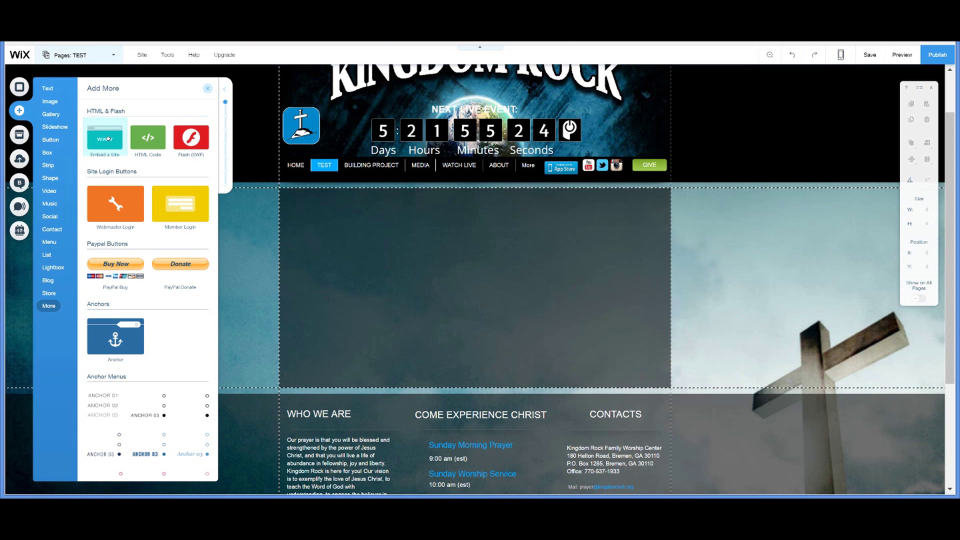
{"action": "left_click_drag", "start_coordinate": [108, 139], "coordinate": [396, 253]}
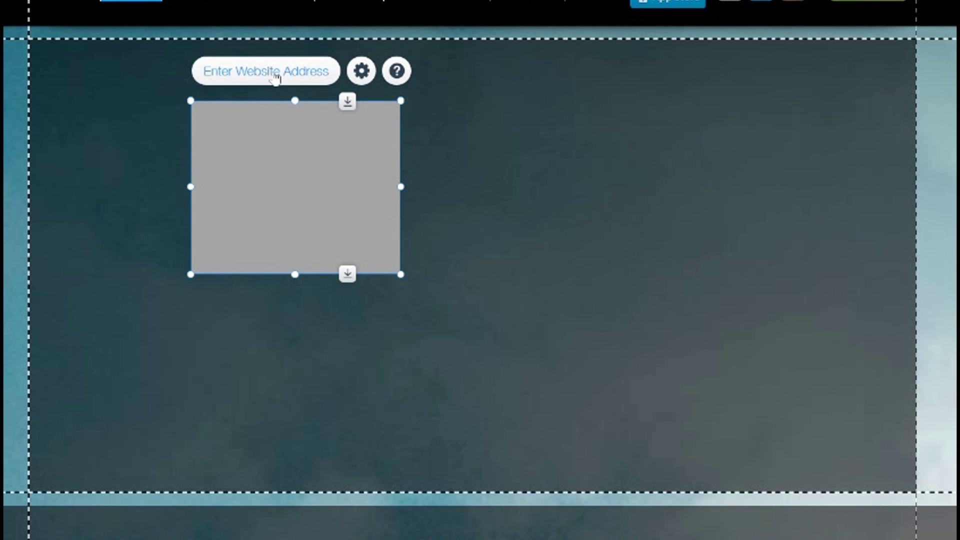
{"action": "left_click", "coordinate": [322, 79]}
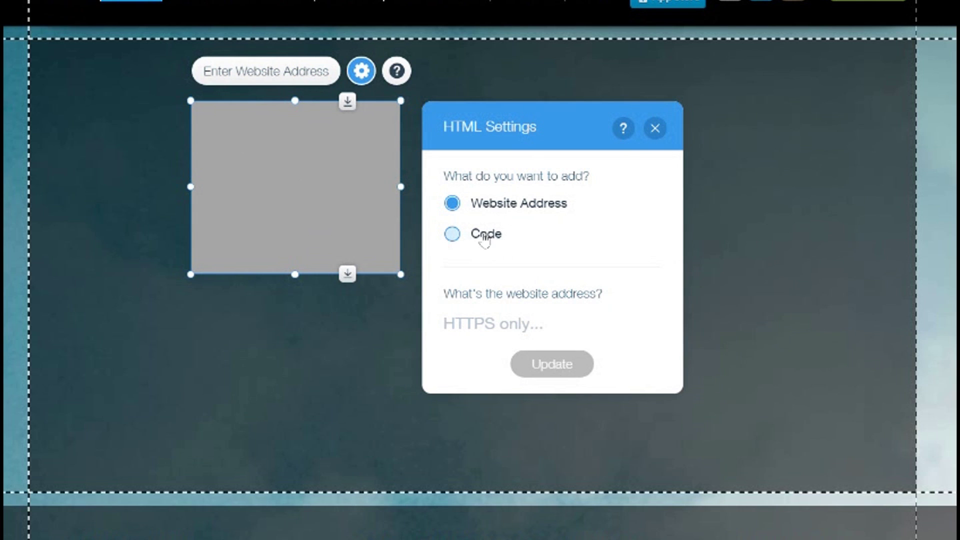
Switch the HTML element to Code, paste the YouTube iframe, and apply it.
{"action": "left_click", "coordinate": [462, 238]}
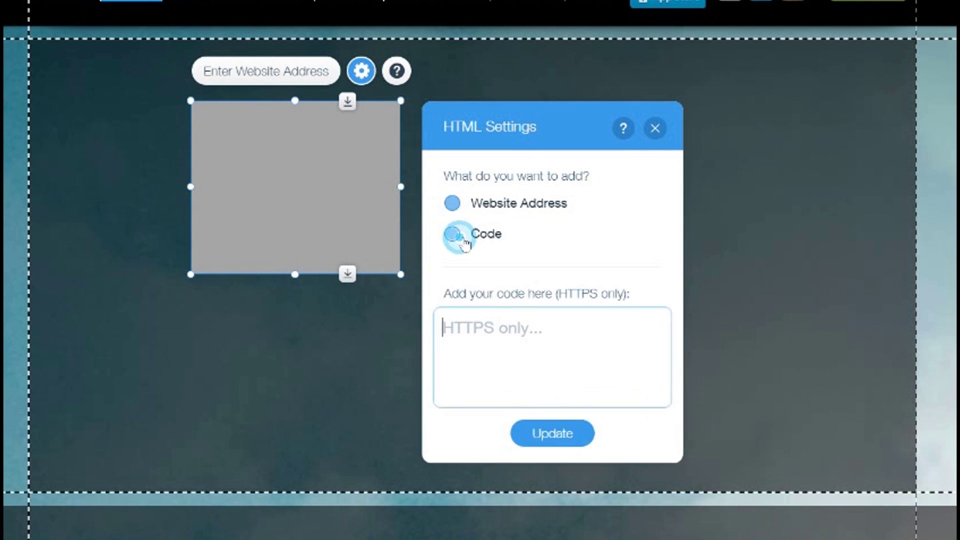
{"action": "left_click", "coordinate": [513, 349]}
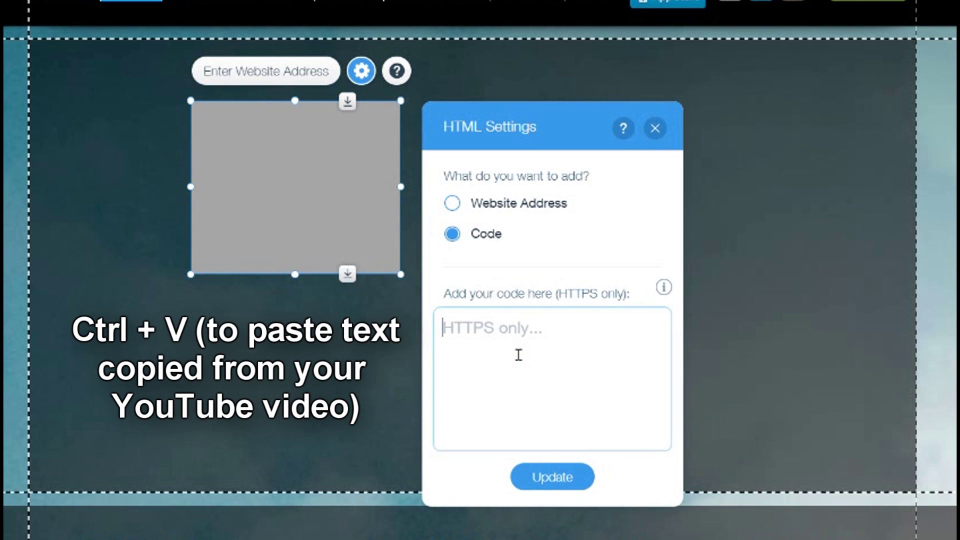
{"action": "type", "text": "<iframe width=\"560\" height=\"315\" src=\"https://www.youtube.com/embed/RpmtIPlOf_4?rel=0\" frameborder=\"0\" allowfullscreen></iframe>"}
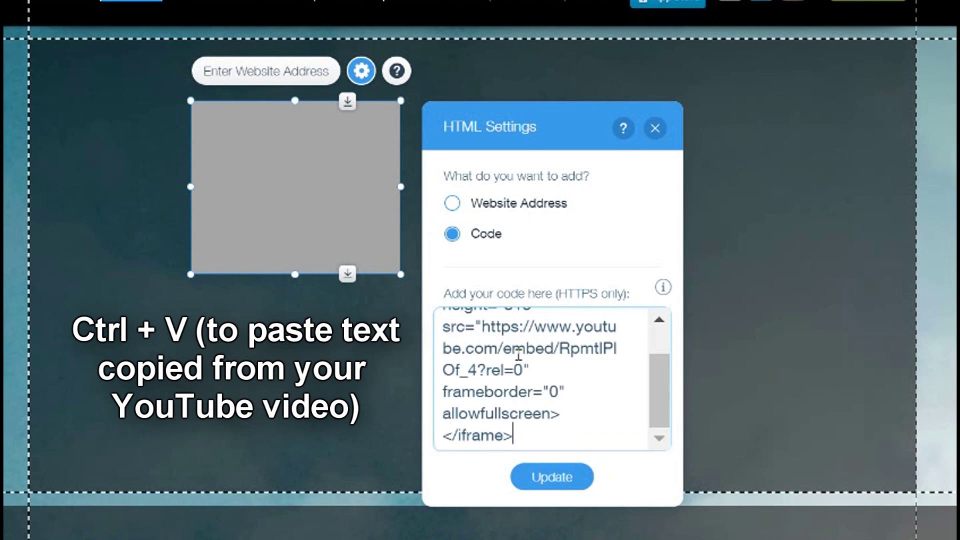
{"action": "left_click", "coordinate": [552, 477]}
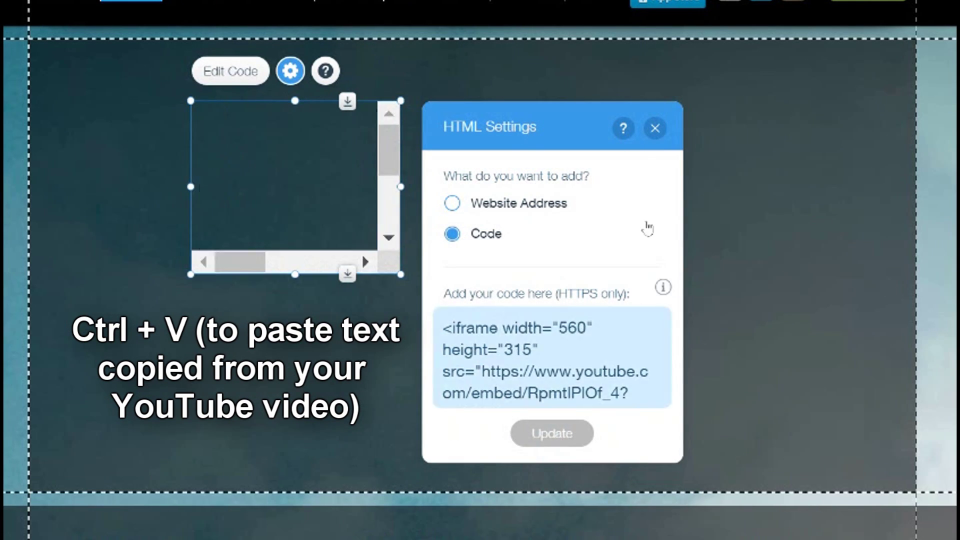
{"action": "left_click", "coordinate": [655, 128]}
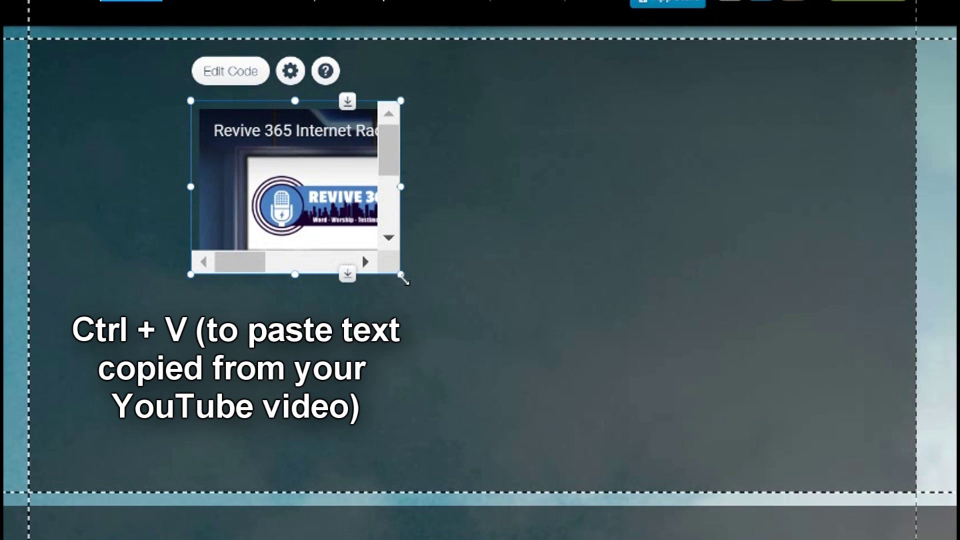
Resize the video embed to about 650×394 and move it to x 168, y 493.
{"action": "left_click_drag", "start_coordinate": [400, 274], "coordinate": [456, 315]}
{"action": "left_click_drag", "start_coordinate": [496, 339], "coordinate": [784, 463]}
{"action": "left_click_drag", "start_coordinate": [645, 290], "coordinate": [551, 244]}
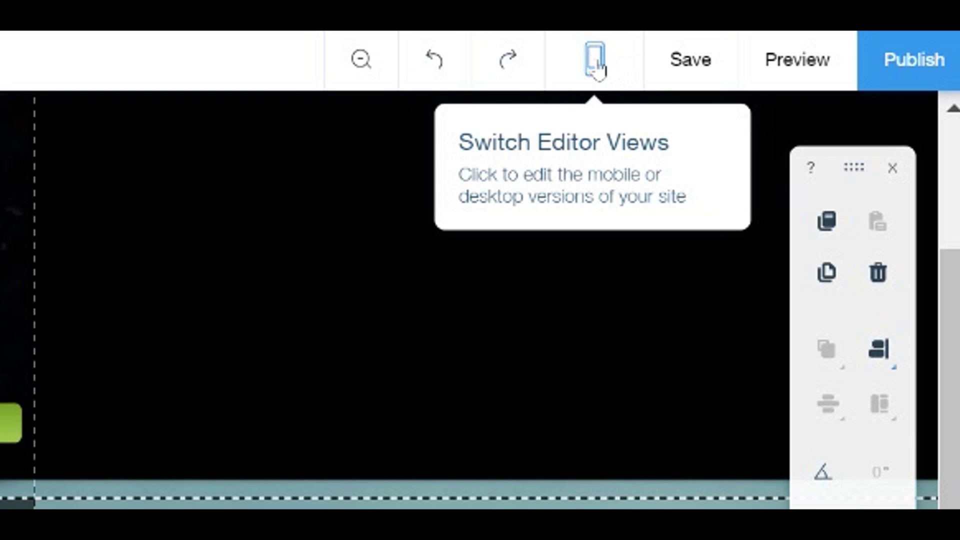
In mobile view, enlarge the Revive 365 embed to 630×355, shift it left, then return to desktop.
{"action": "left_click", "coordinate": [595, 63]}
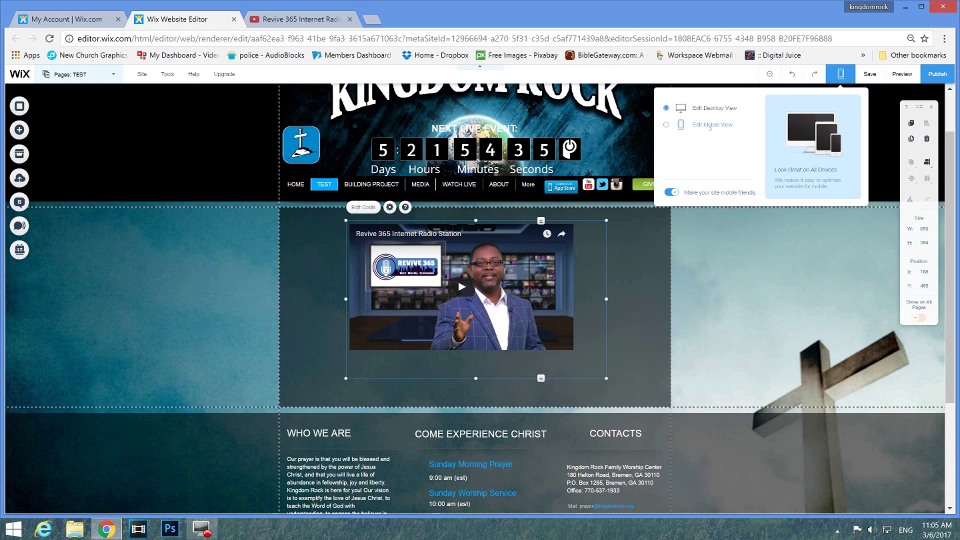
{"action": "left_click", "coordinate": [710, 125]}
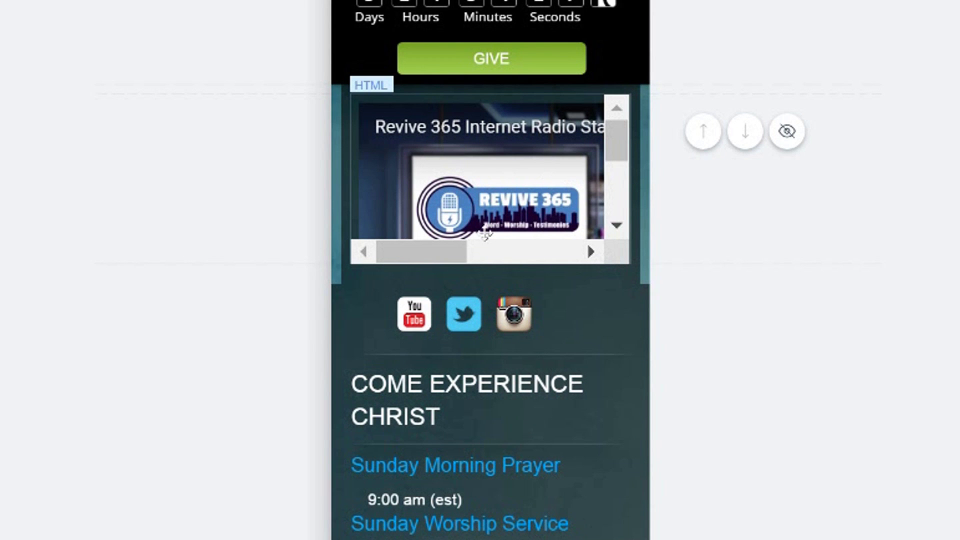
{"action": "left_click", "coordinate": [519, 204]}
{"action": "left_click_drag", "start_coordinate": [634, 273], "coordinate": [800, 457]}
{"action": "left_click_drag", "start_coordinate": [594, 340], "coordinate": [464, 337]}
{"action": "left_click_drag", "start_coordinate": [671, 465], "coordinate": [850, 456]}
{"action": "mouse_move", "coordinate": [619, 325]}
{"action": "left_mouse_down"}
{"action": "mouse_move", "coordinate": [682, 330]}
{"action": "mouse_move", "coordinate": [620, 318]}
{"action": "mouse_move", "coordinate": [629, 318]}
{"action": "left_mouse_up"}
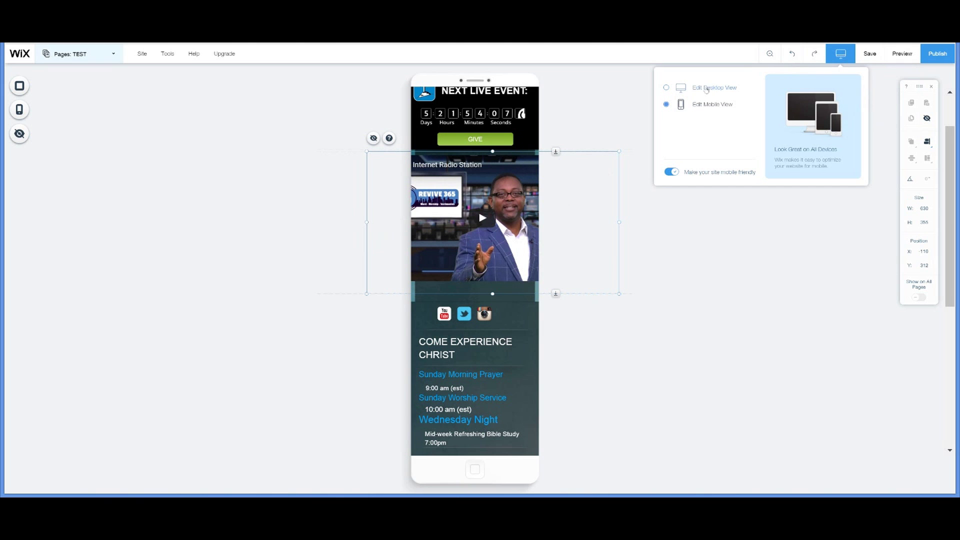
{"action": "left_click", "coordinate": [704, 87]}
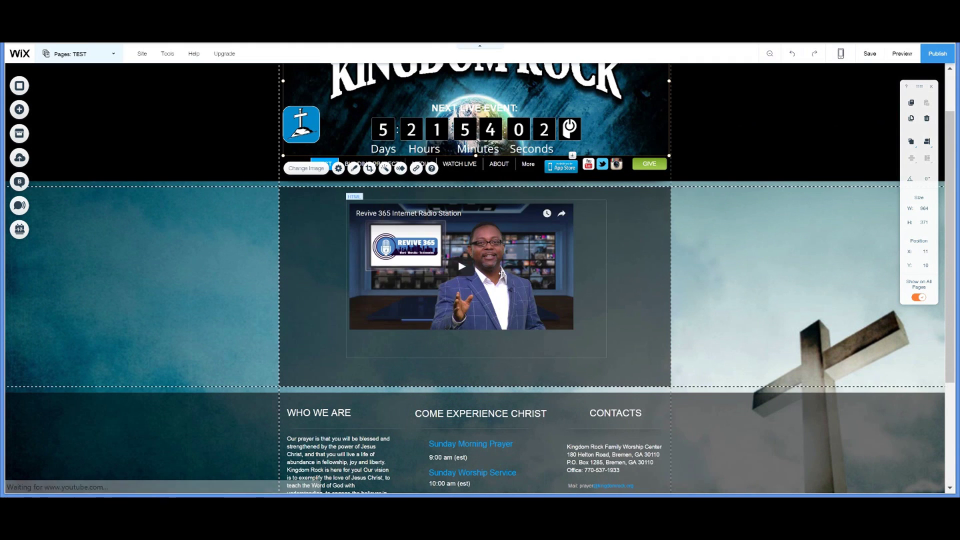
Reposition the desktop video embed and reopen its iframe code at width 560, height 315.
{"action": "left_click_drag", "start_coordinate": [506, 274], "coordinate": [508, 275]}
{"action": "left_click_drag", "start_coordinate": [404, 230], "coordinate": [411, 234]}
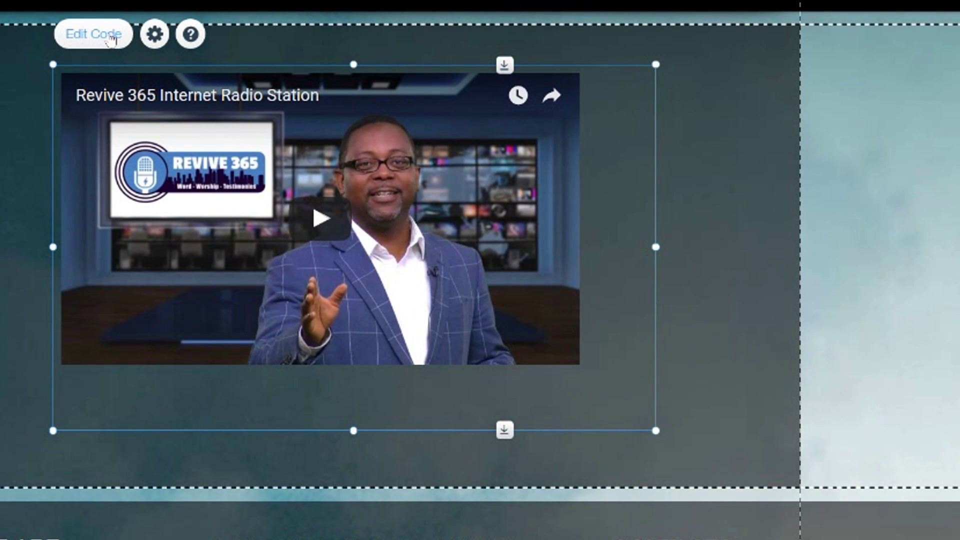
{"action": "left_click", "coordinate": [111, 35]}
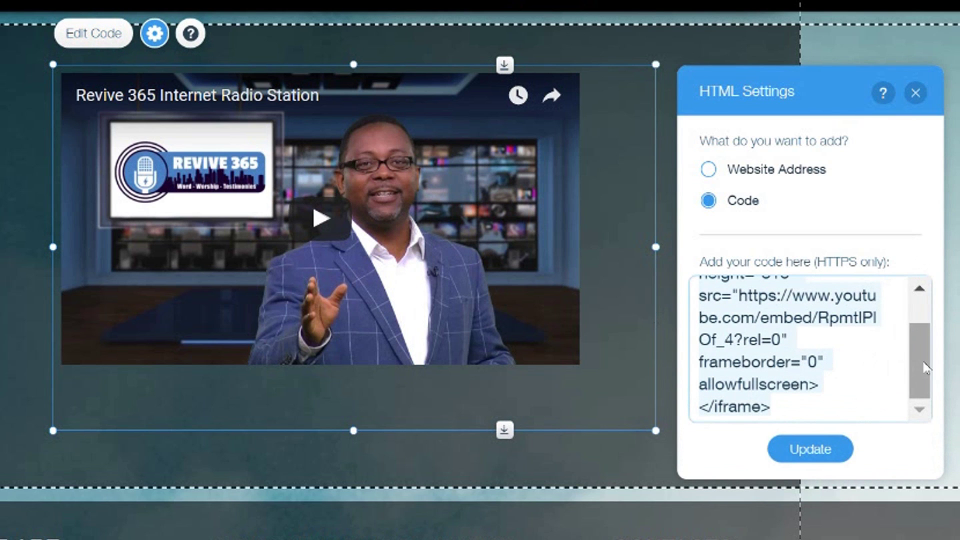
{"action": "scroll", "coordinate": [911, 368], "scroll_direction": "up", "scroll_amount": 2}
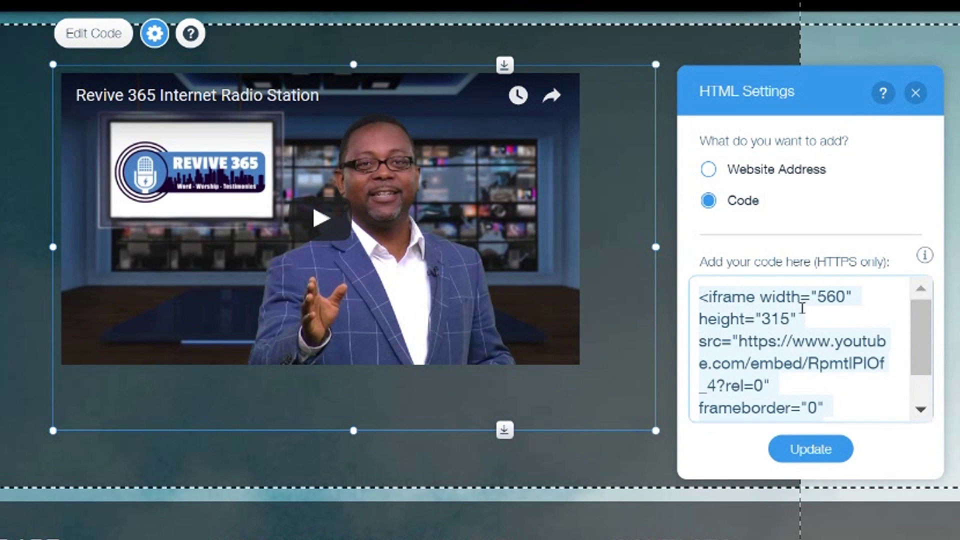
{"action": "left_click", "coordinate": [826, 325]}
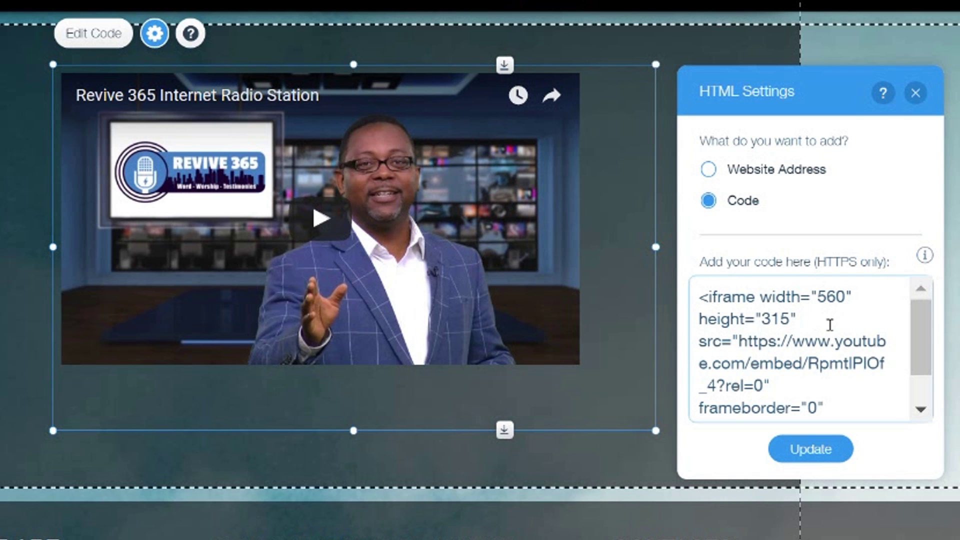
{"action": "left_click", "coordinate": [815, 306]}
{"action": "left_click", "coordinate": [775, 321]}
{"action": "left_click", "coordinate": [825, 303]}
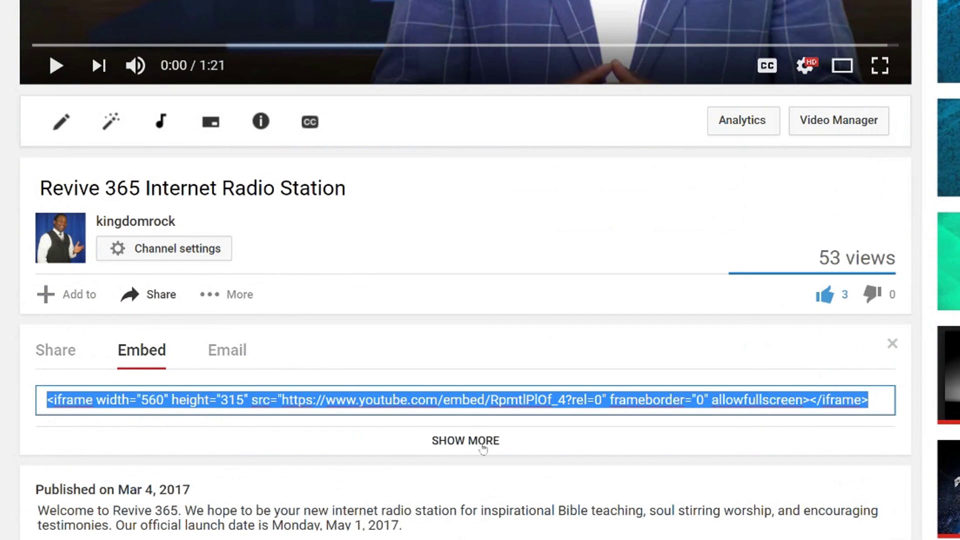
Keep the YouTube embed's video size at 560 × 315 in the Embed options.
{"action": "left_click", "coordinate": [478, 440]}
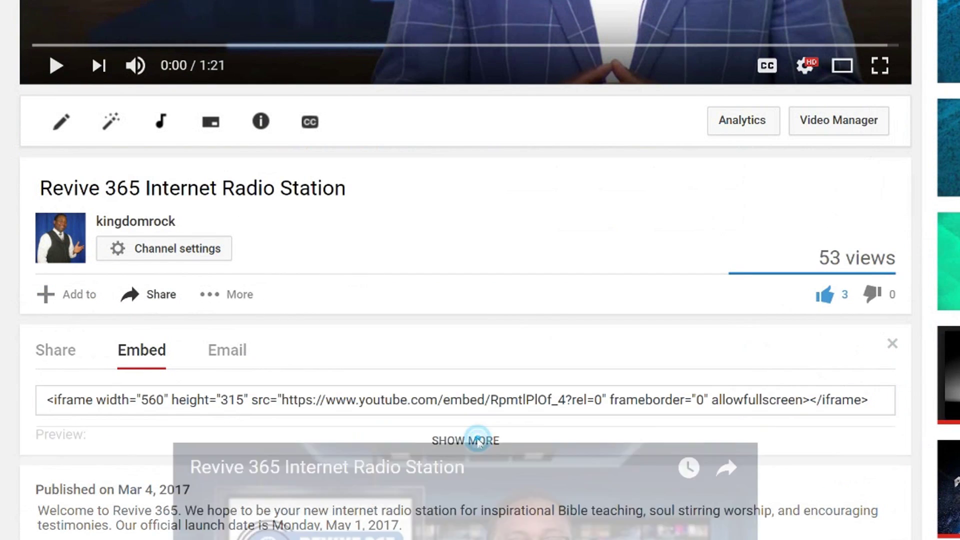
{"action": "scroll", "coordinate": [488, 454], "scroll_direction": "down", "scroll_amount": 8}
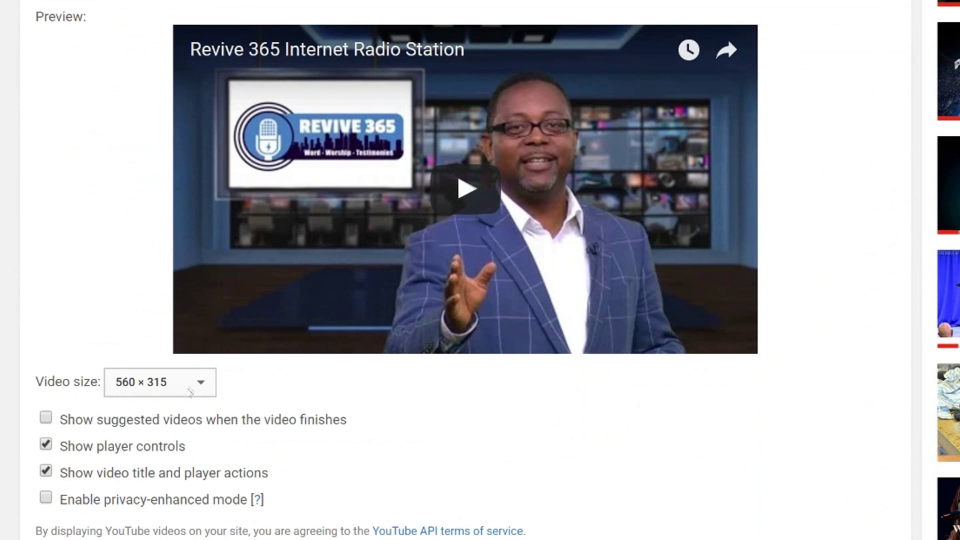
{"action": "left_click", "coordinate": [199, 381]}
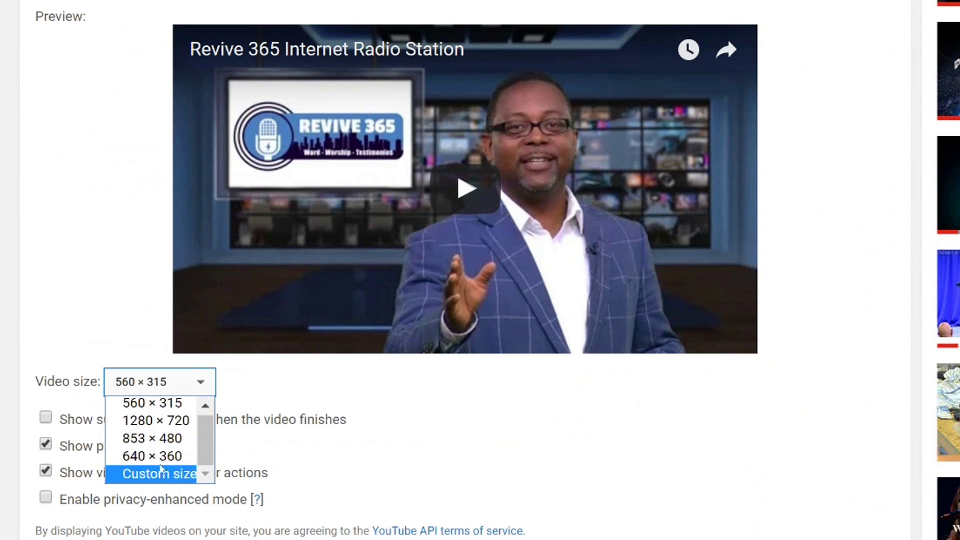
{"action": "left_click", "coordinate": [329, 388]}
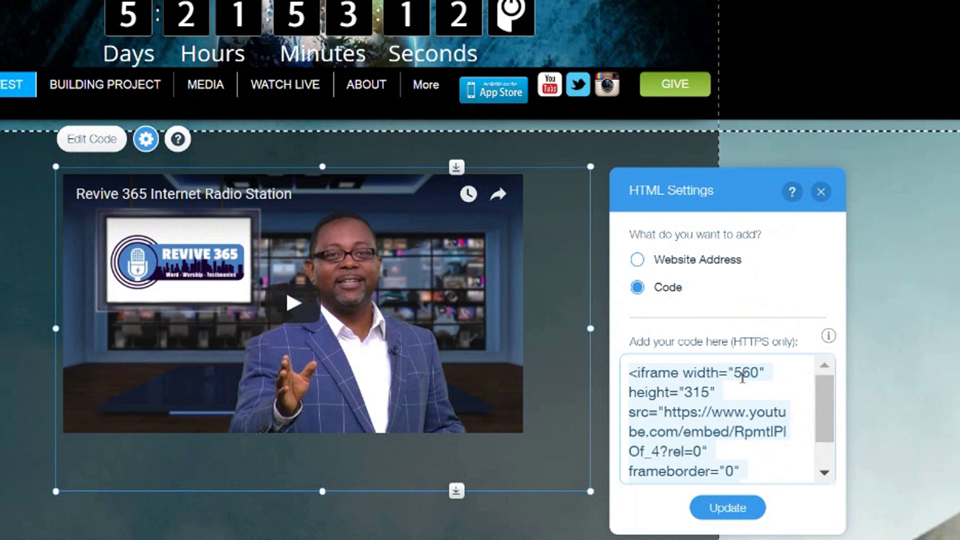
Set the iframe to width 100% and height 92%, apply the code, and close settings.
{"action": "left_click", "coordinate": [744, 373]}
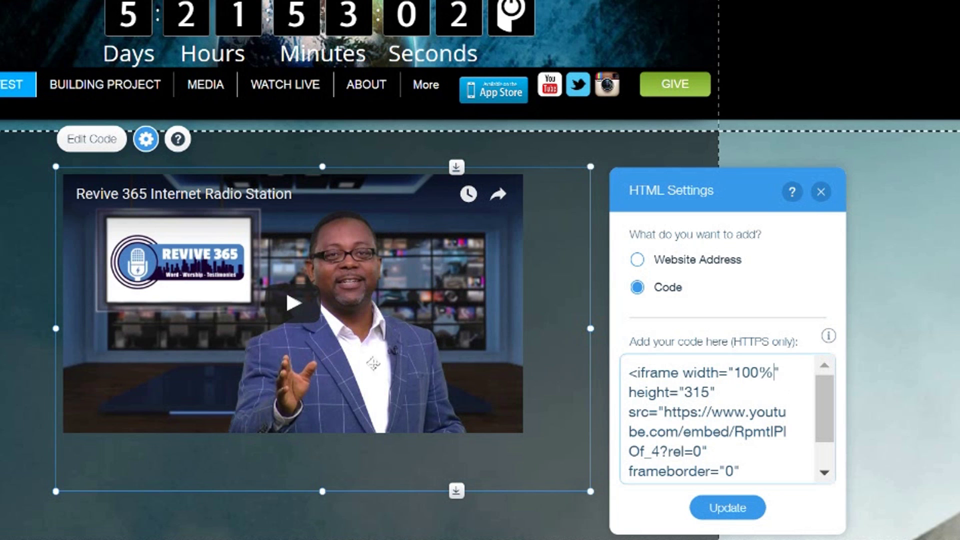
{"action": "left_click", "coordinate": [692, 393]}
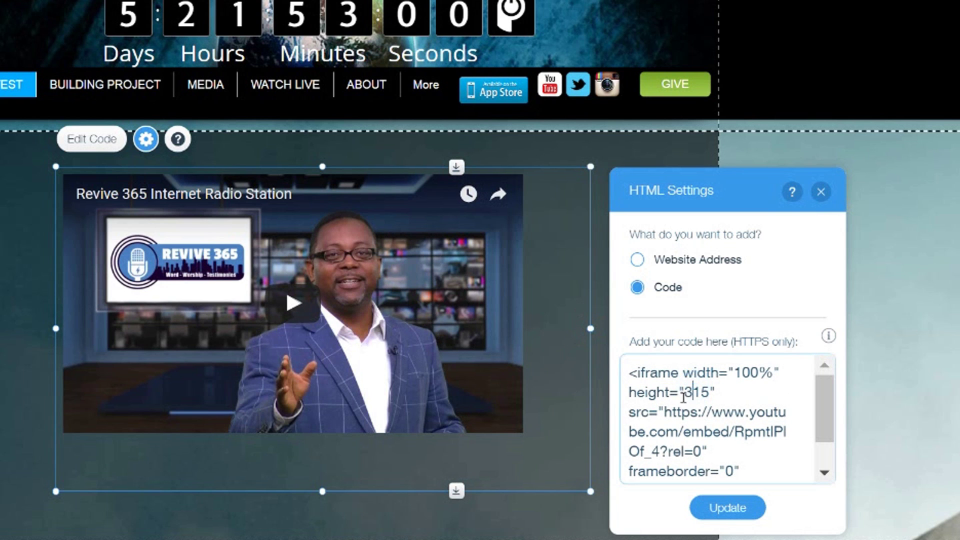
{"action": "left_click", "coordinate": [689, 393]}
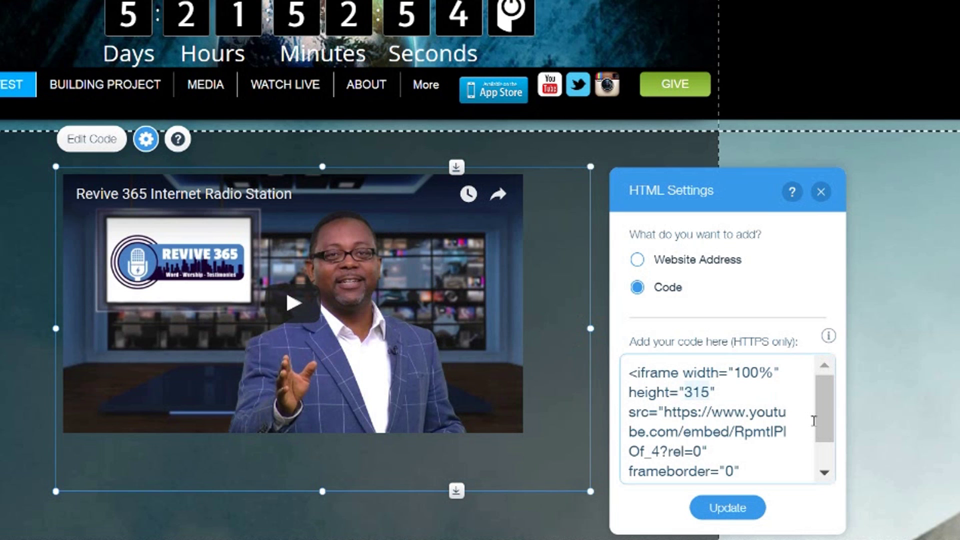
{"action": "type", "text": "92"}
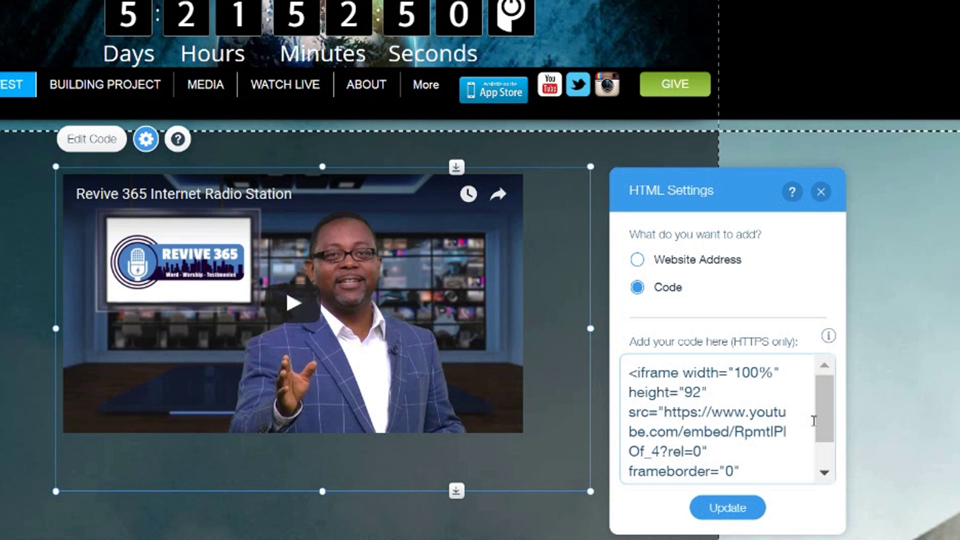
{"action": "left_click", "coordinate": [727, 508]}
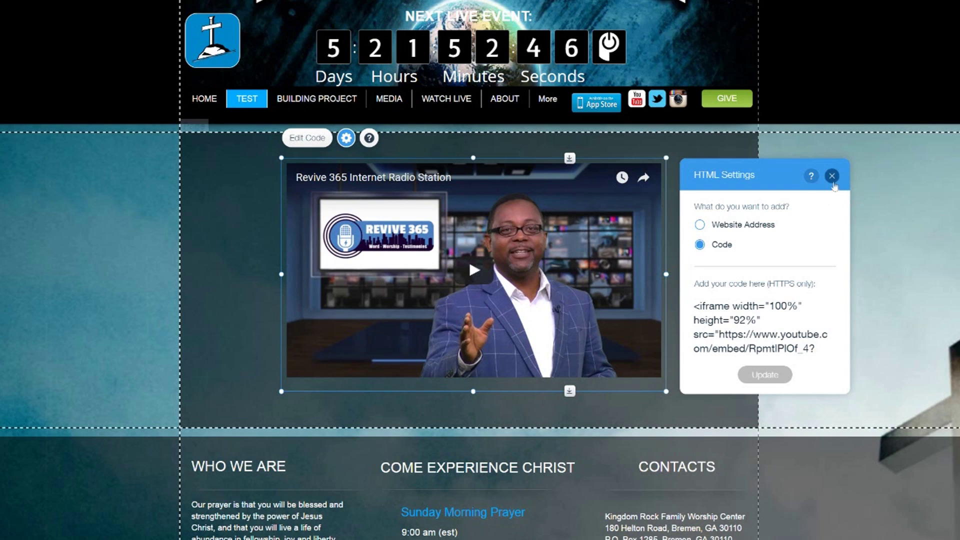
{"action": "left_click", "coordinate": [832, 177]}
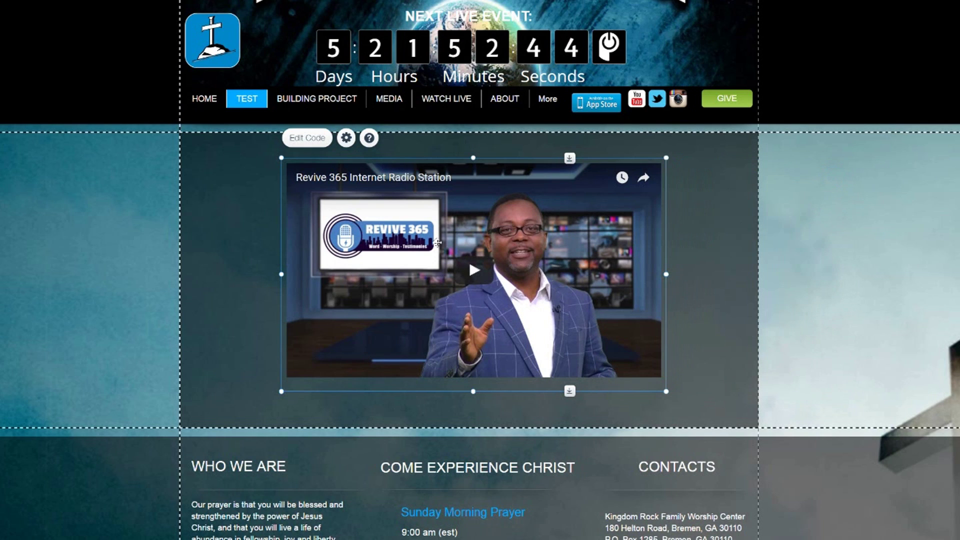
Resize the video embed to 882 × 439 at x 38, y 503.
{"action": "left_click_drag", "start_coordinate": [666, 391], "coordinate": [504, 315]}
{"action": "left_click_drag", "start_coordinate": [463, 290], "coordinate": [724, 405]}
{"action": "left_click_drag", "start_coordinate": [280, 406], "coordinate": [206, 424]}
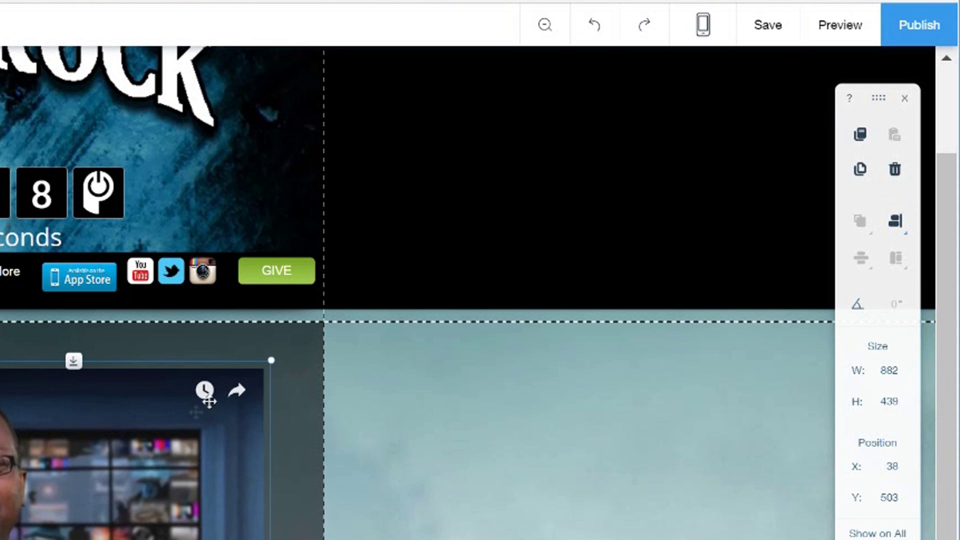
{"action": "left_click", "coordinate": [707, 29]}
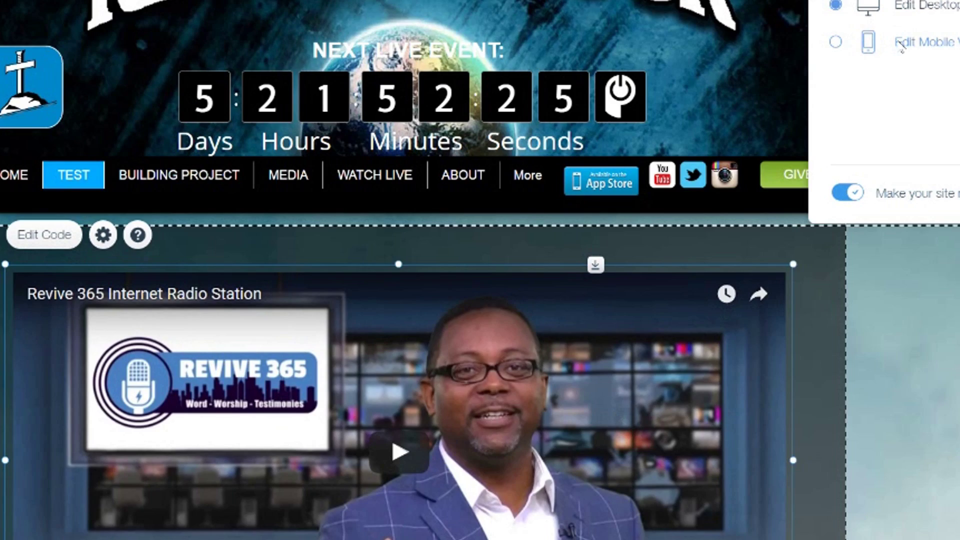
In mobile view, resize and reposition the video embed to fit the phone screen width.
{"action": "left_click", "coordinate": [383, 141]}
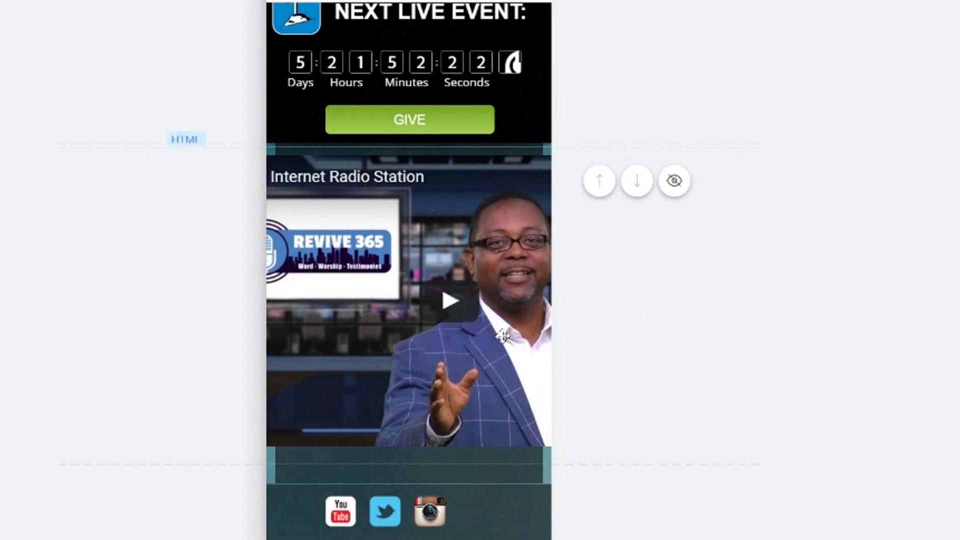
{"action": "left_click", "coordinate": [489, 332]}
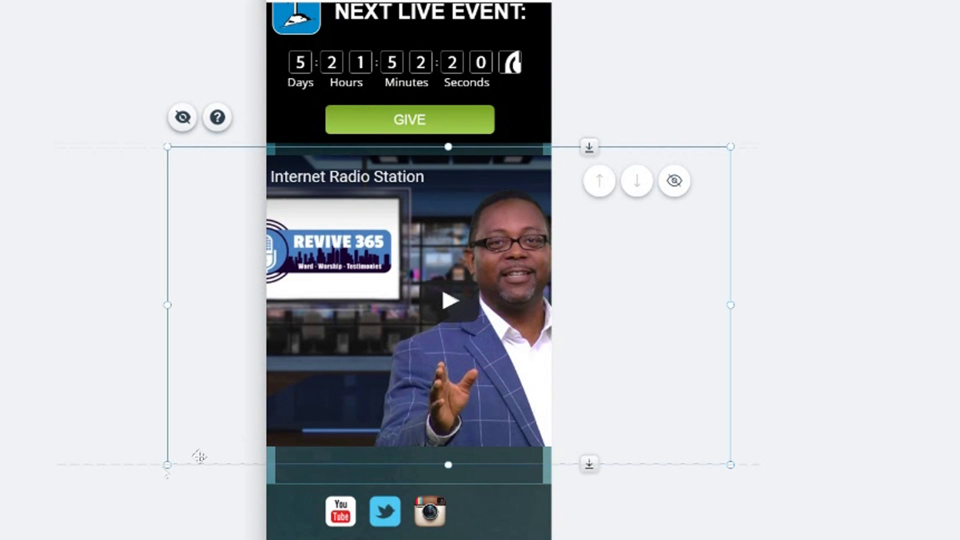
{"action": "left_click", "coordinate": [167, 465]}
{"action": "left_click_drag", "start_coordinate": [168, 465], "coordinate": [278, 418]}
{"action": "left_click_drag", "start_coordinate": [731, 418], "coordinate": [557, 337]}
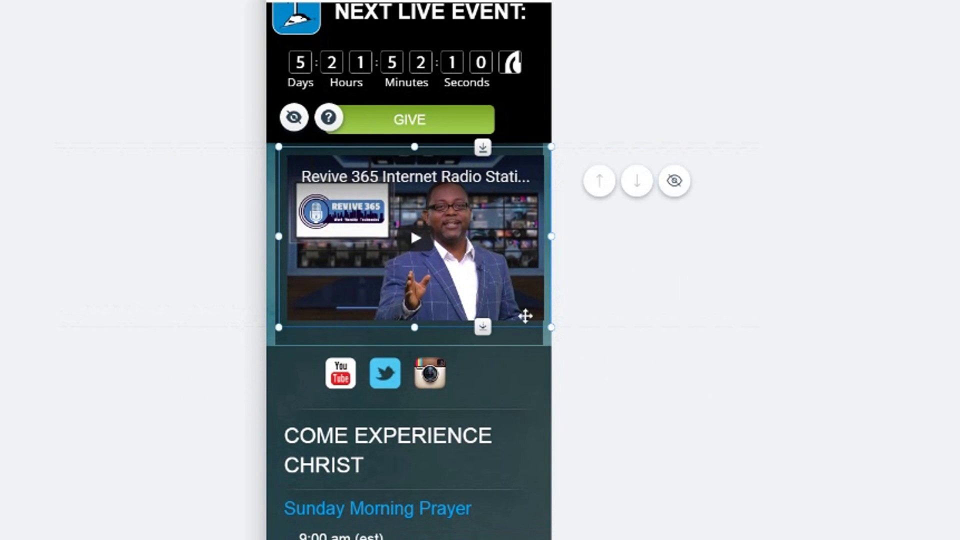
{"action": "left_click_drag", "start_coordinate": [520, 290], "coordinate": [527, 297]}
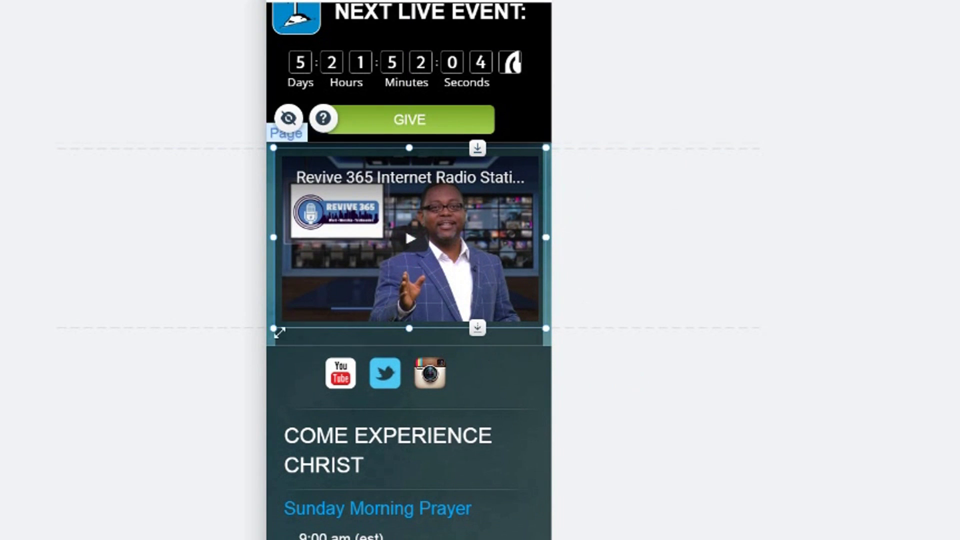
{"action": "left_click_drag", "start_coordinate": [275, 330], "coordinate": [283, 311]}
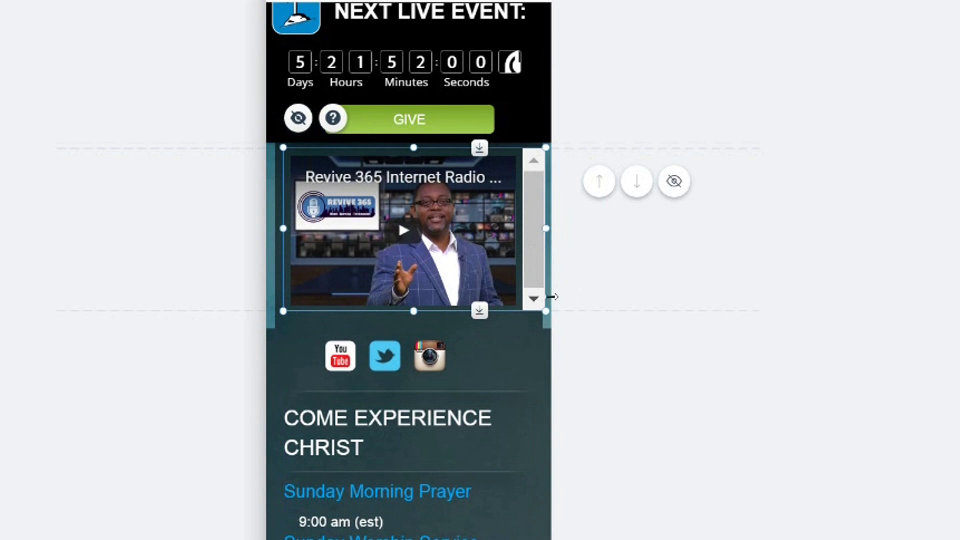
{"action": "left_click_drag", "start_coordinate": [284, 313], "coordinate": [279, 335]}
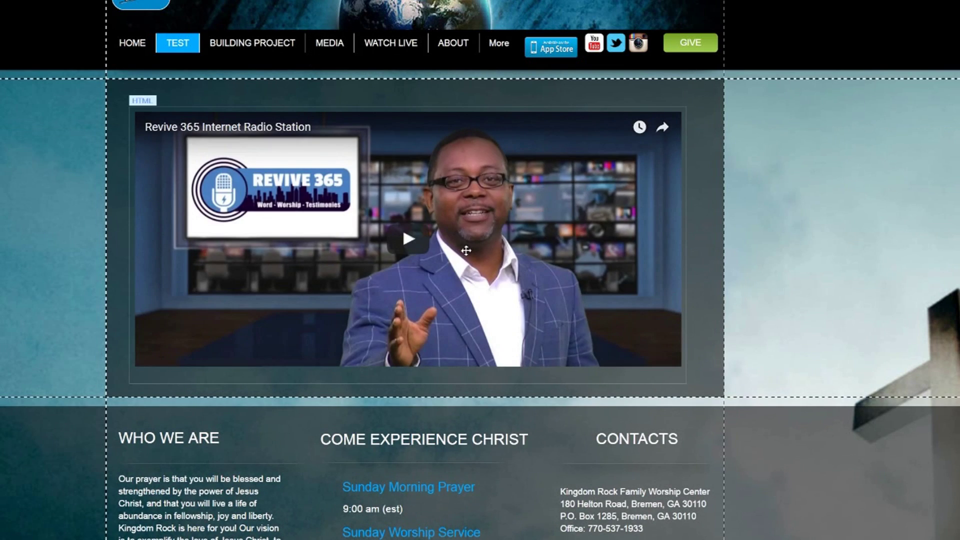
Change the embed's iframe height to 100% and apply the updated code.
{"action": "left_click", "coordinate": [467, 248]}
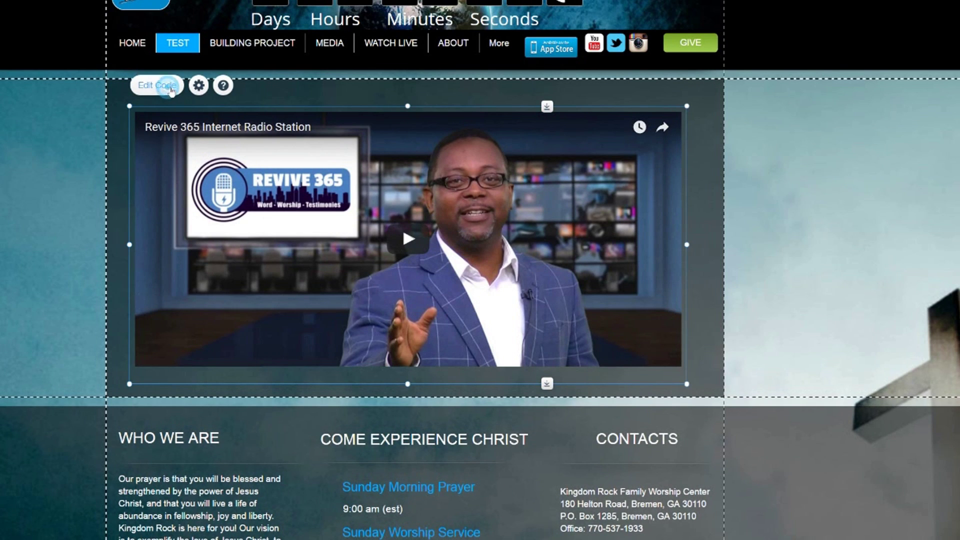
{"action": "left_click", "coordinate": [157, 85]}
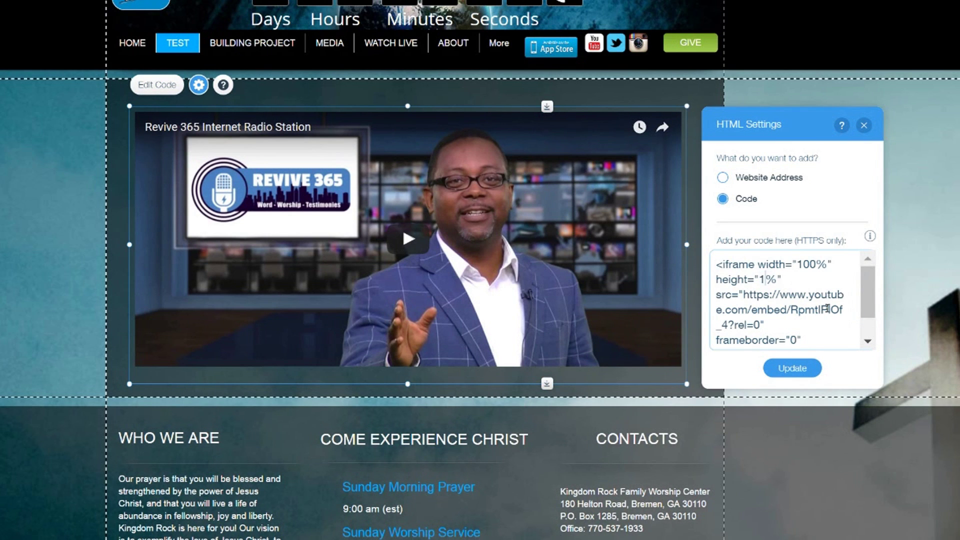
{"action": "left_click", "coordinate": [778, 368]}
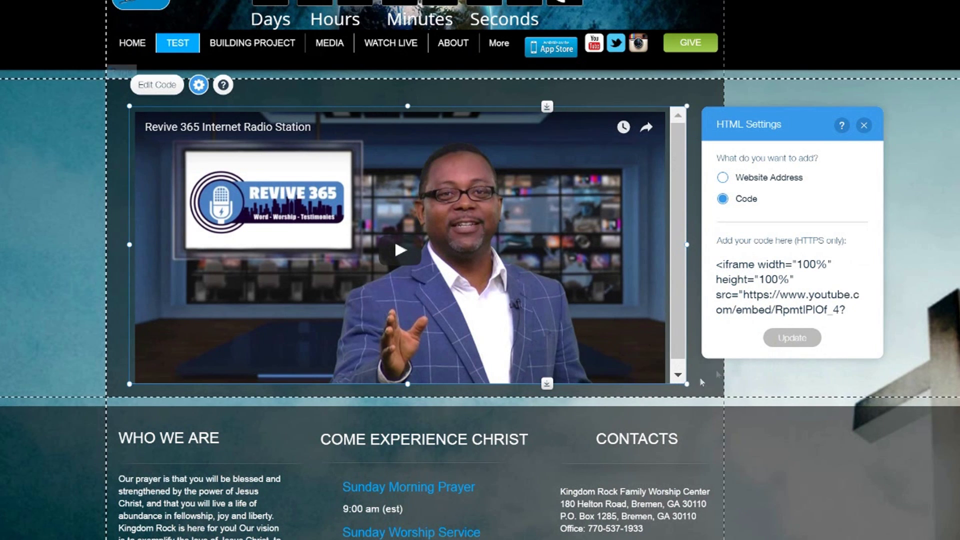
{"action": "left_click", "coordinate": [864, 125]}
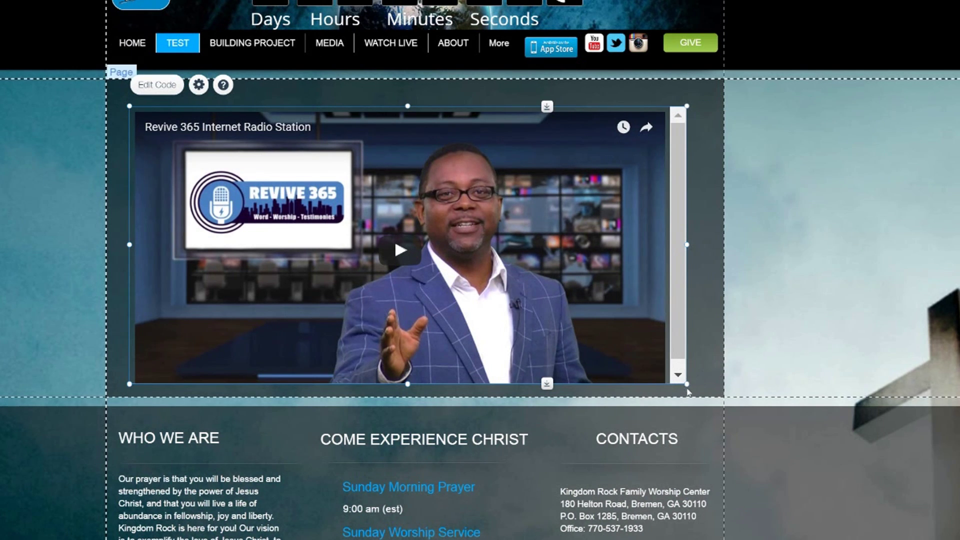
Try enlarging the video embed and scroll the page to check the result.
{"action": "left_click_drag", "start_coordinate": [687, 385], "coordinate": [884, 539]}
{"action": "scroll", "coordinate": [480, 270], "scroll_direction": "down", "scroll_amount": 8}
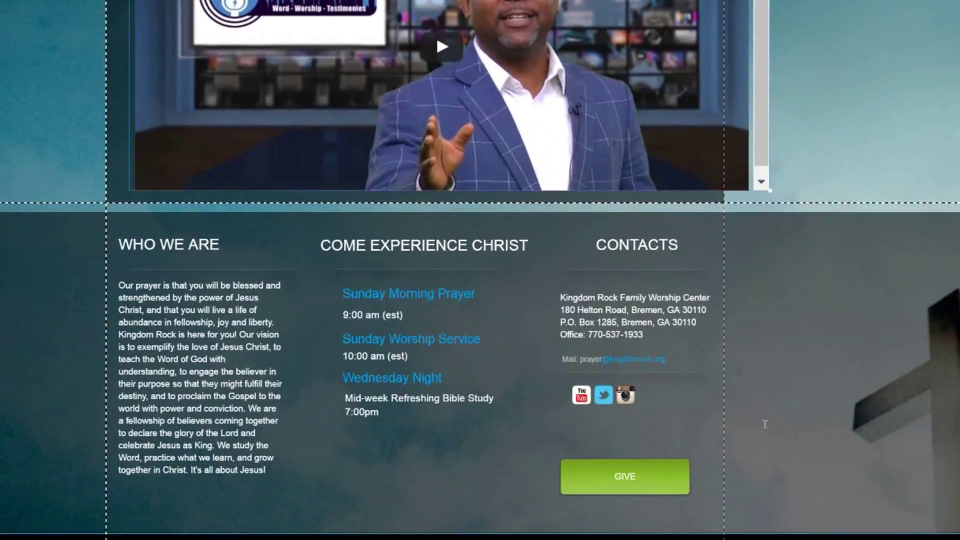
{"action": "scroll", "coordinate": [711, 344], "scroll_direction": "up", "scroll_amount": 3}
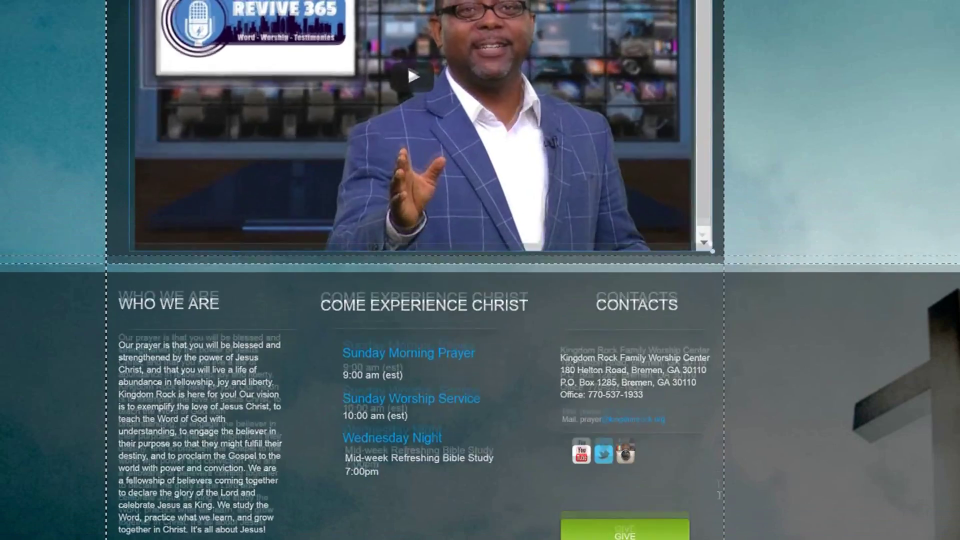
{"action": "scroll", "coordinate": [719, 509], "scroll_direction": "down", "scroll_amount": 3}
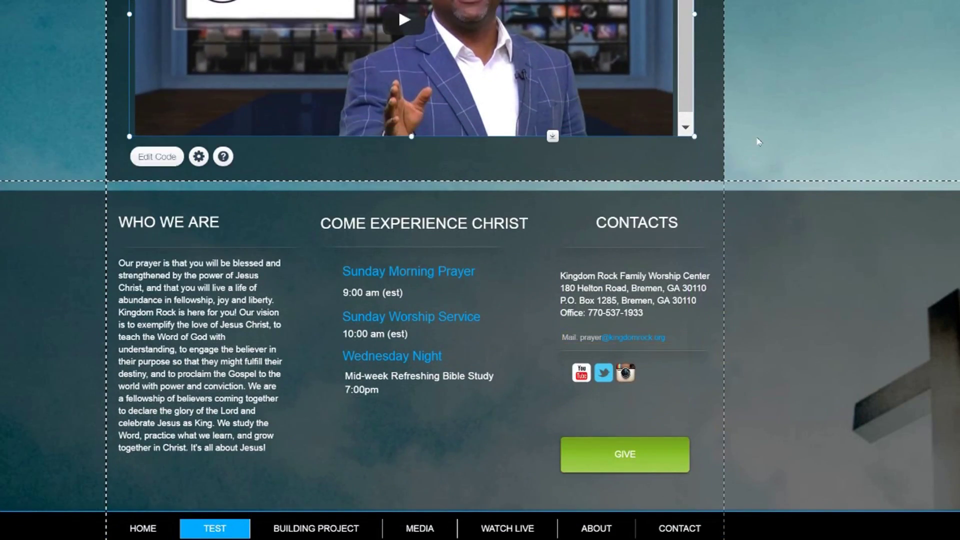
{"action": "scroll", "coordinate": [656, 130], "scroll_direction": "up", "scroll_amount": 7}
{"action": "scroll", "coordinate": [657, 130], "scroll_direction": "up", "scroll_amount": 1}
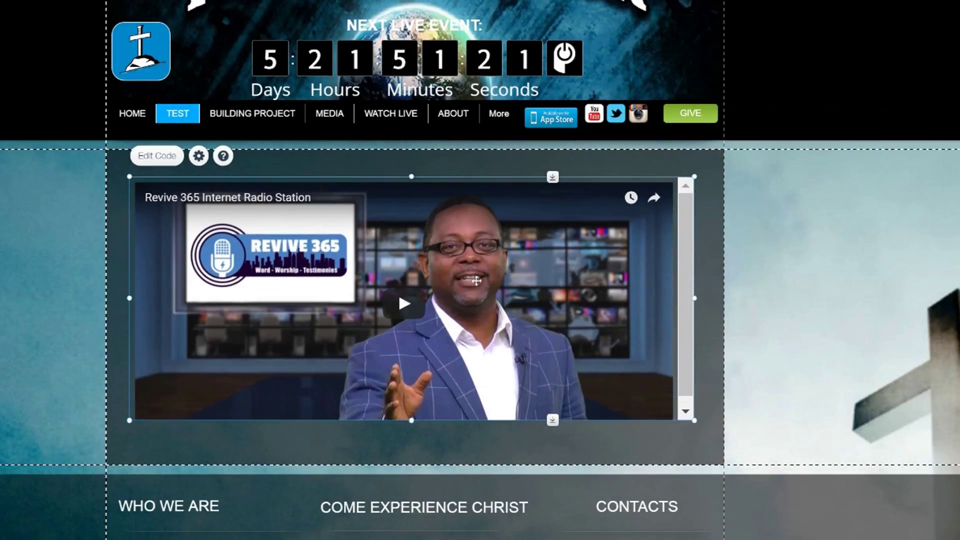
Reapply the embed code and enlarge the video embed to about 846 × 449.
{"action": "left_click", "coordinate": [157, 156]}
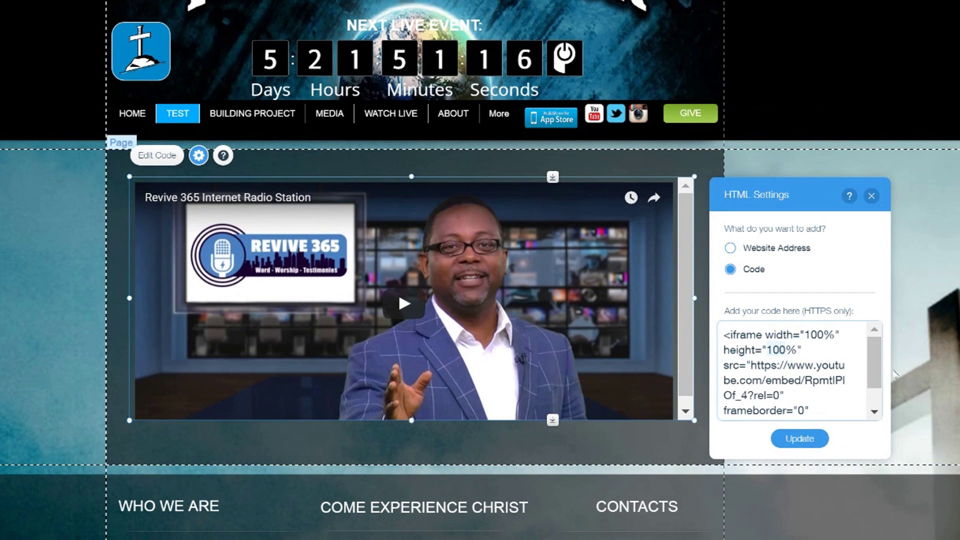
{"action": "left_click", "coordinate": [799, 438]}
{"action": "left_click_drag", "start_coordinate": [695, 424], "coordinate": [694, 492]}
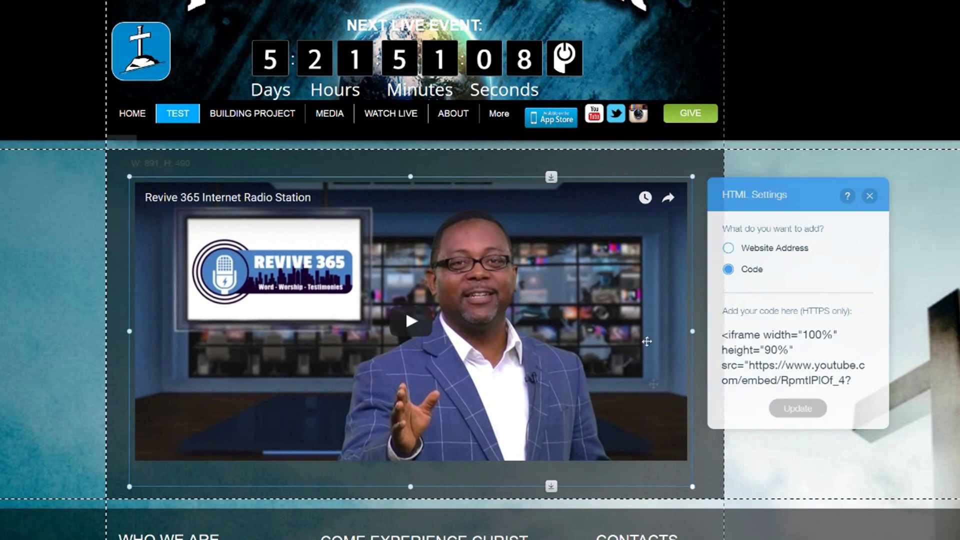
Change the iframe height in the embed code from 90% to 96% and apply it.
{"action": "left_click", "coordinate": [777, 350]}
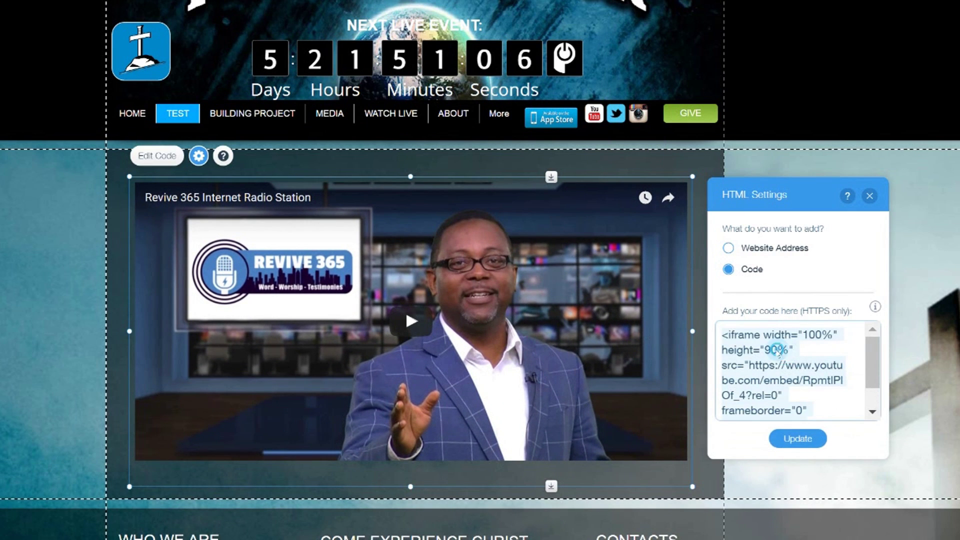
{"action": "double_click", "coordinate": [775, 350]}
{"action": "key", "text": "Delete"}
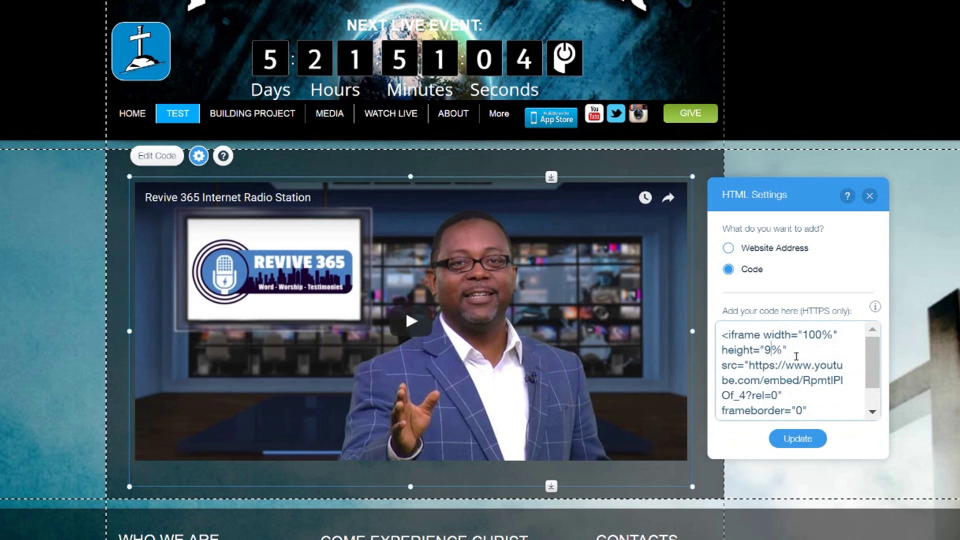
{"action": "type", "text": "6"}
{"action": "left_click", "coordinate": [798, 438]}
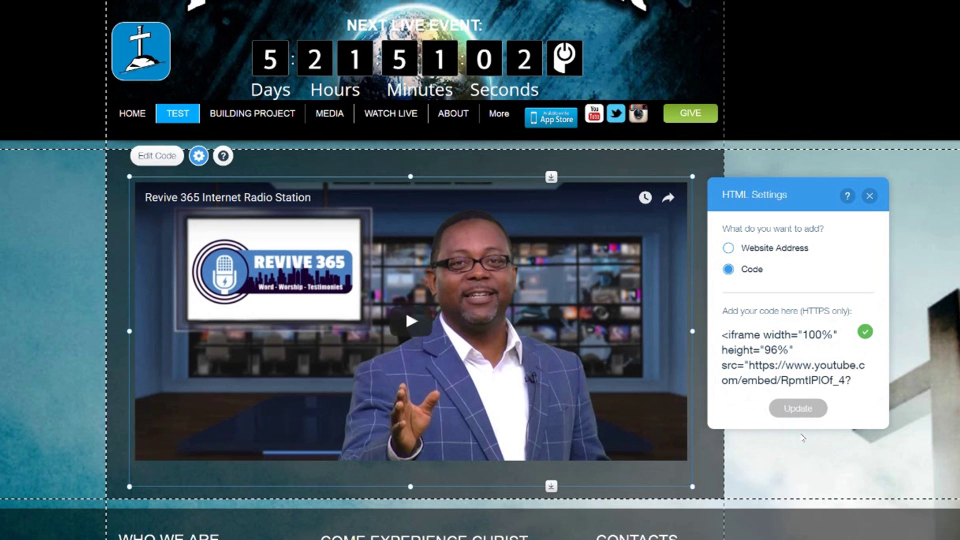